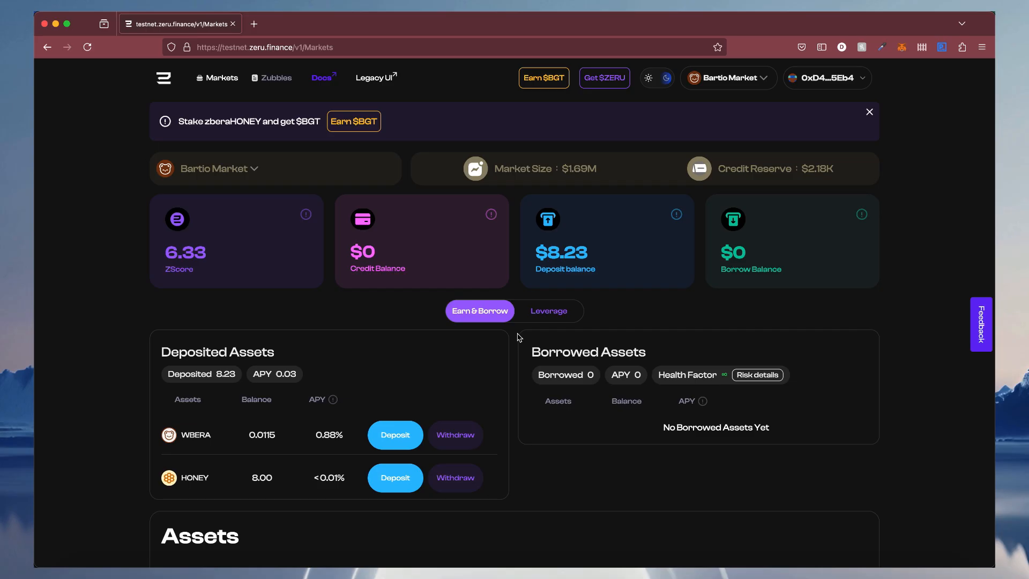
Start a new Kodiak position under the leverage strategies for liquidity provision
left_click(536, 319)
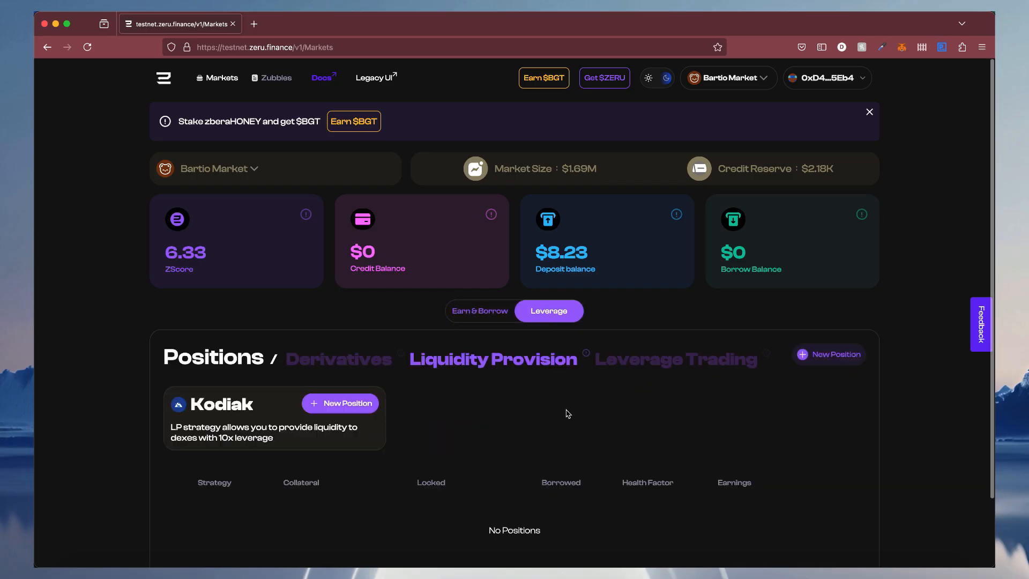
scroll(566, 410, "down", 3)
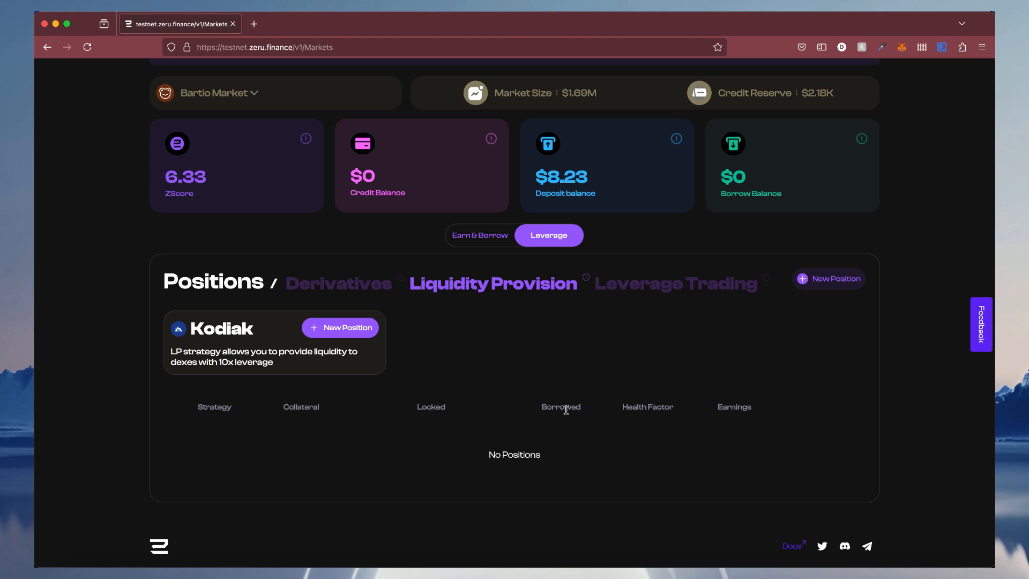
mouse_move(587, 282)
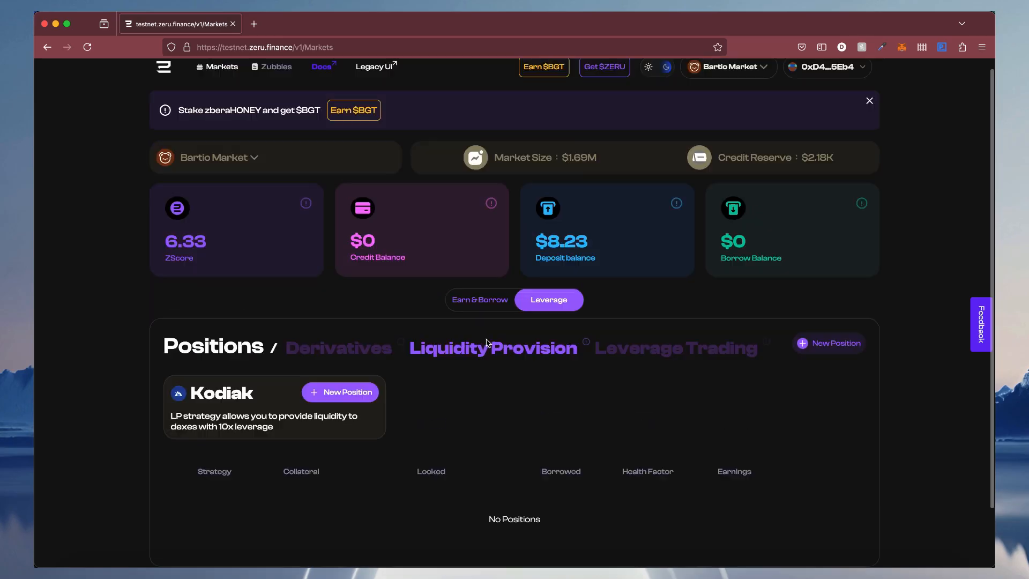
scroll(485, 341, "up", 3)
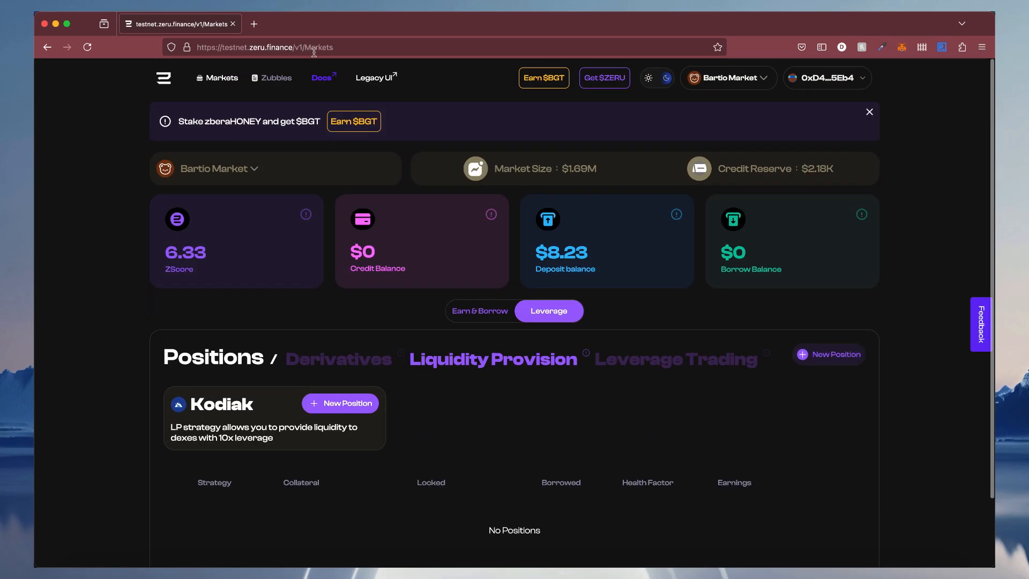
scroll(519, 436, "down", 3)
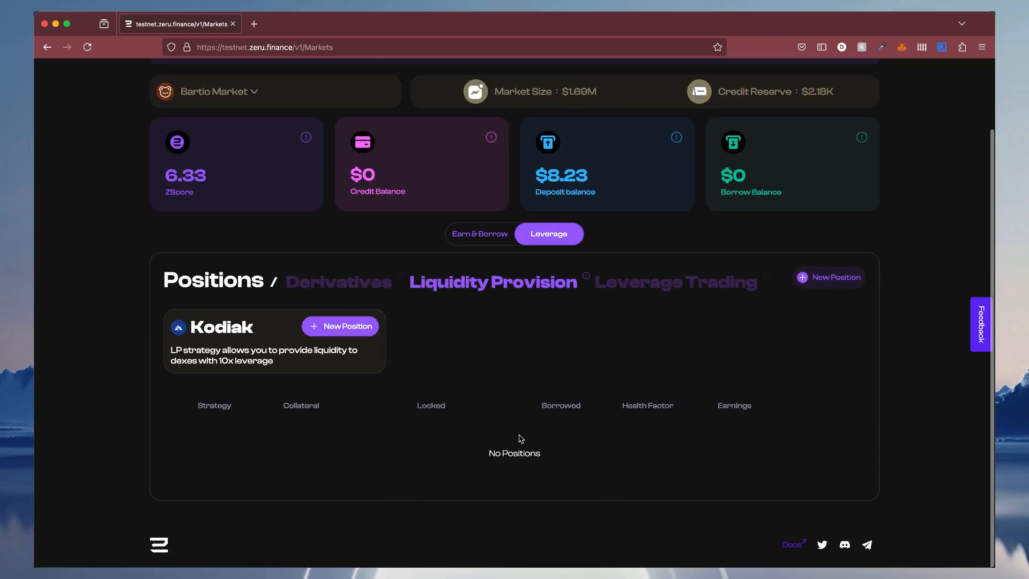
left_click(322, 332)
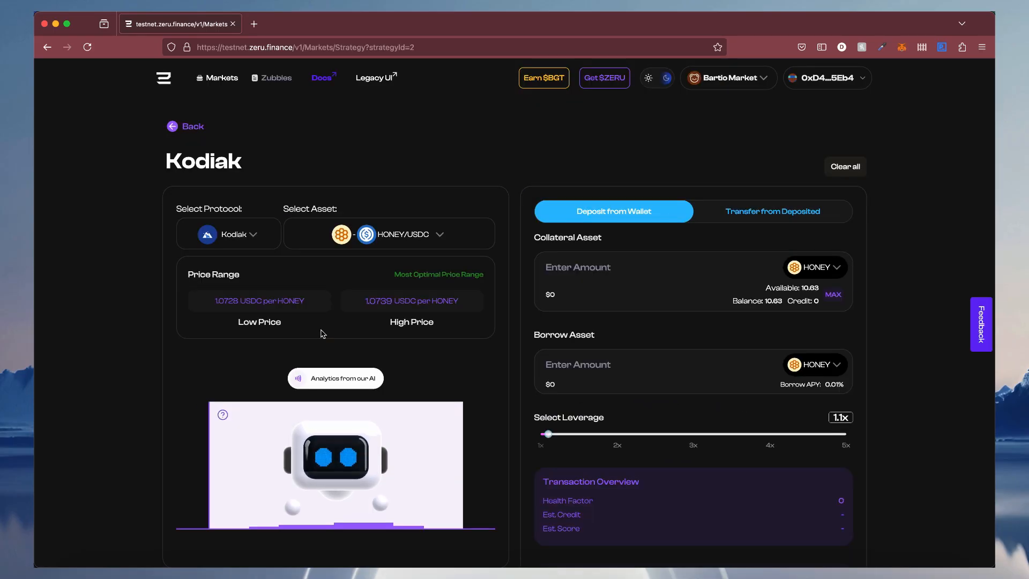
Check the asset pairs offered for the Kodiak strategy, leaving HONEY/USDC selected with the deposit coming from the wallet
left_click(444, 238)
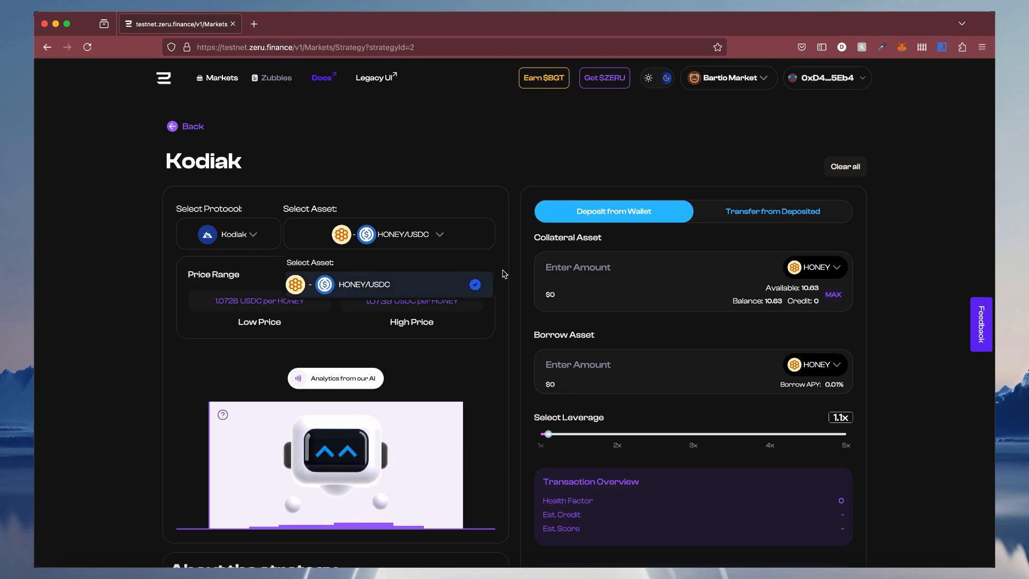
left_click(515, 257)
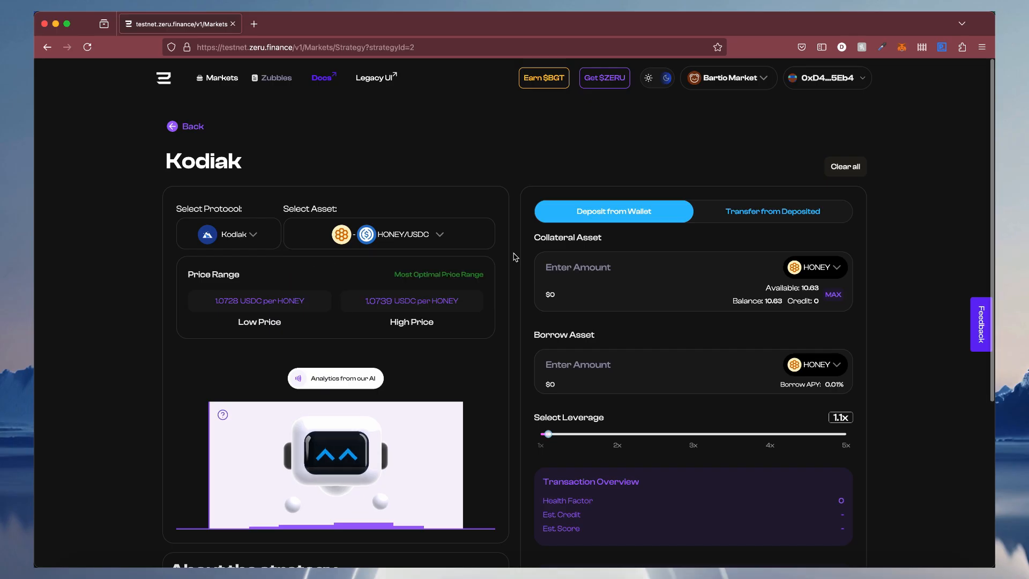
left_click(753, 215)
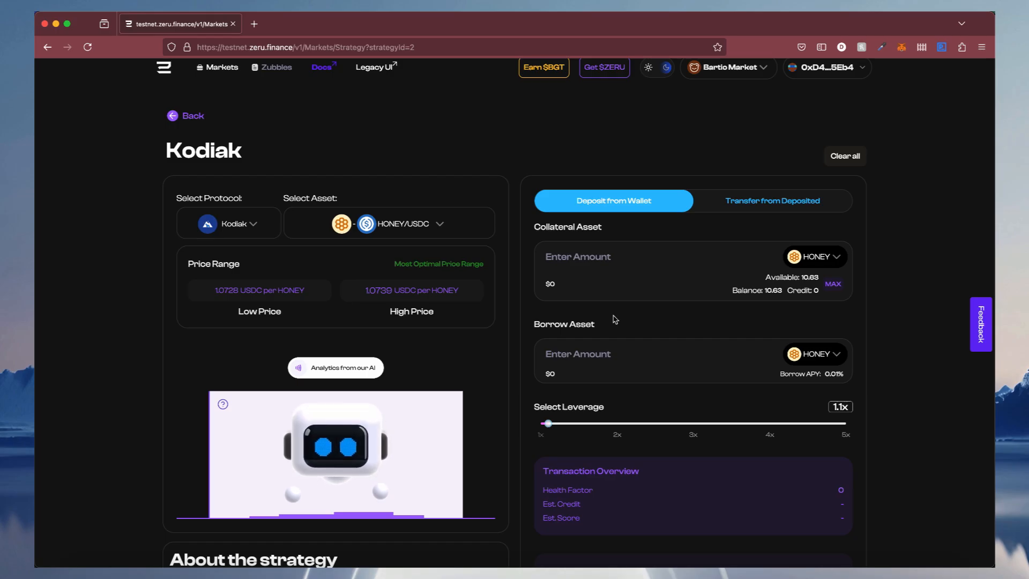
Set the collateral to 1 WBERA deposited from the wallet, with leverage at 3x
left_click(823, 262)
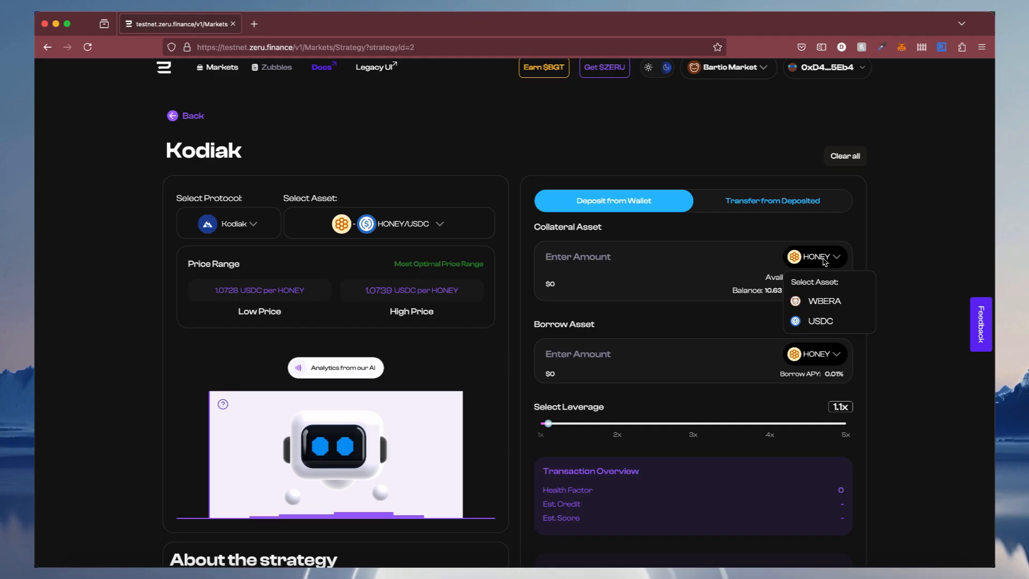
left_click(821, 301)
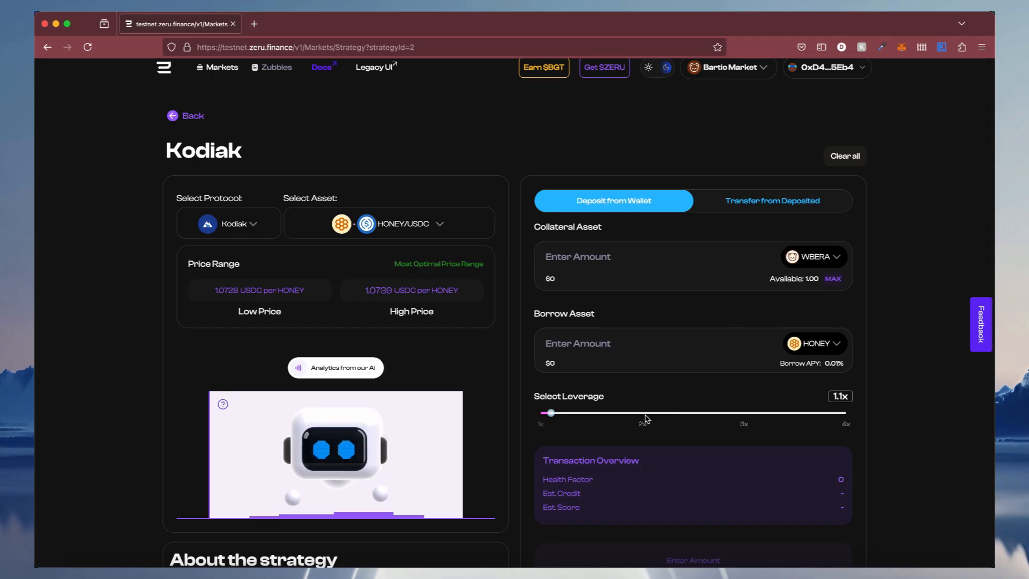
left_click(742, 413)
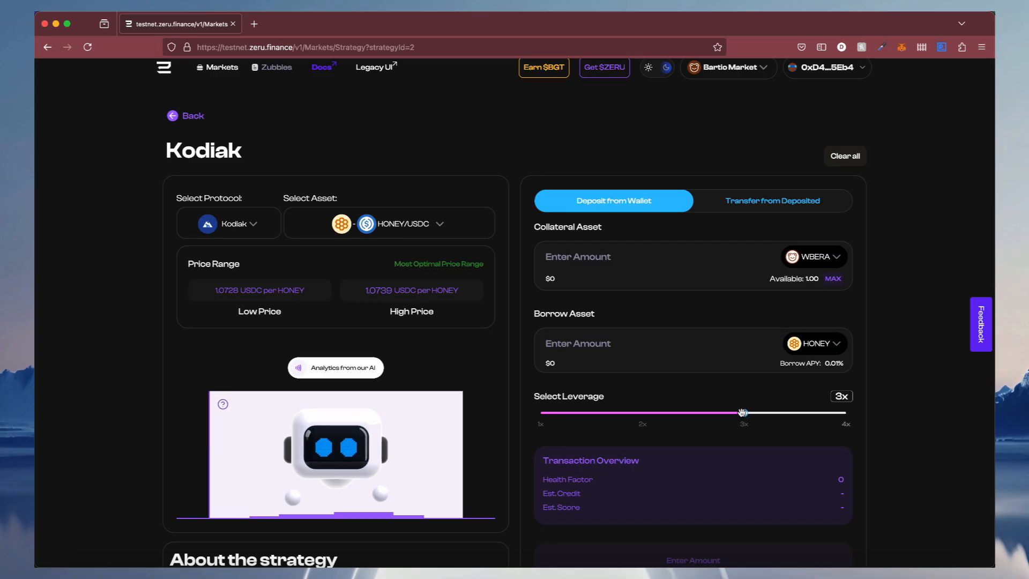
scroll(855, 407, "down", 1)
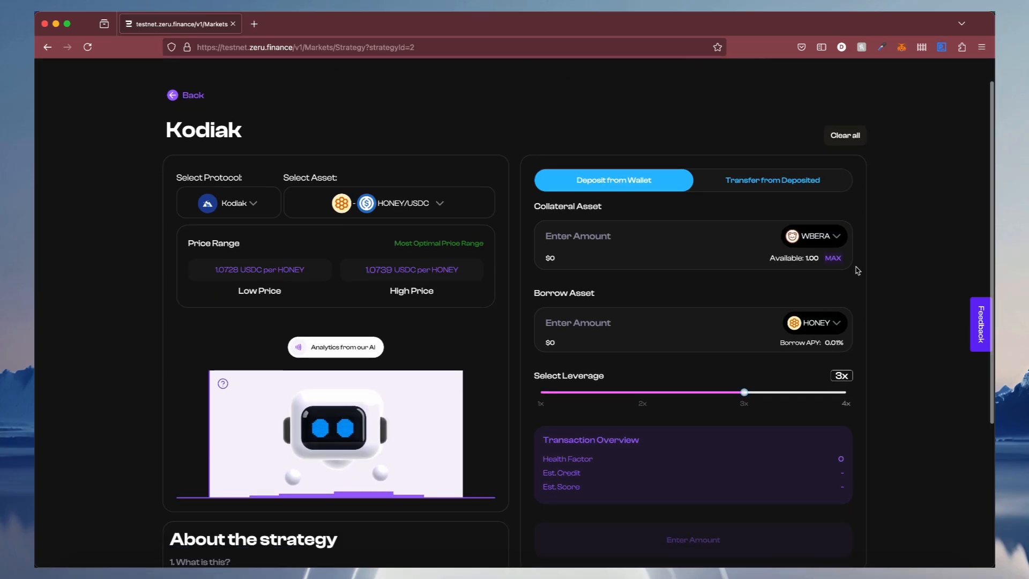
left_click(680, 235)
type("1")
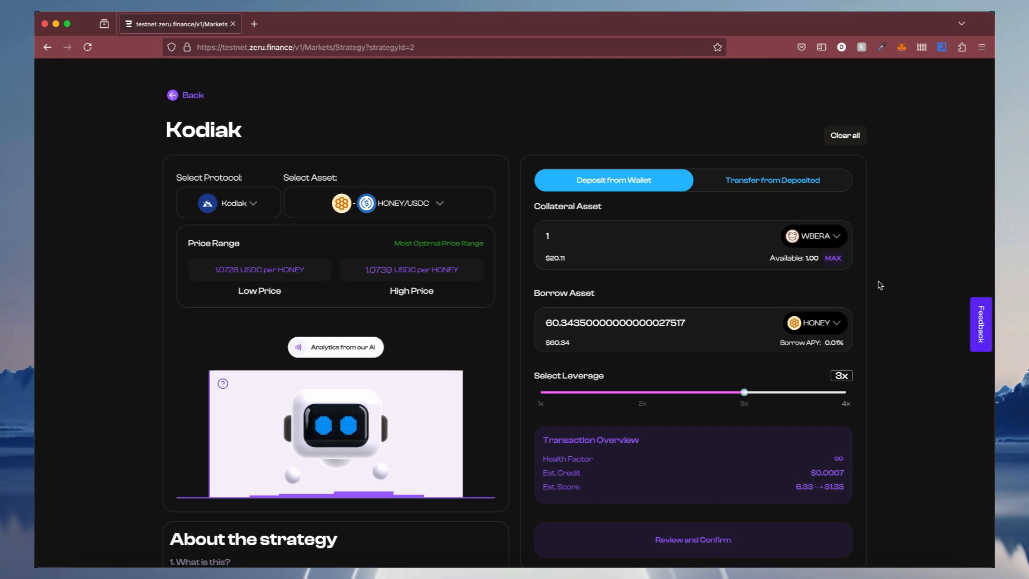
Examine the strategy description, price range, borrow amount and transaction overview of the Kodiak position
scroll(880, 285, "down", 2)
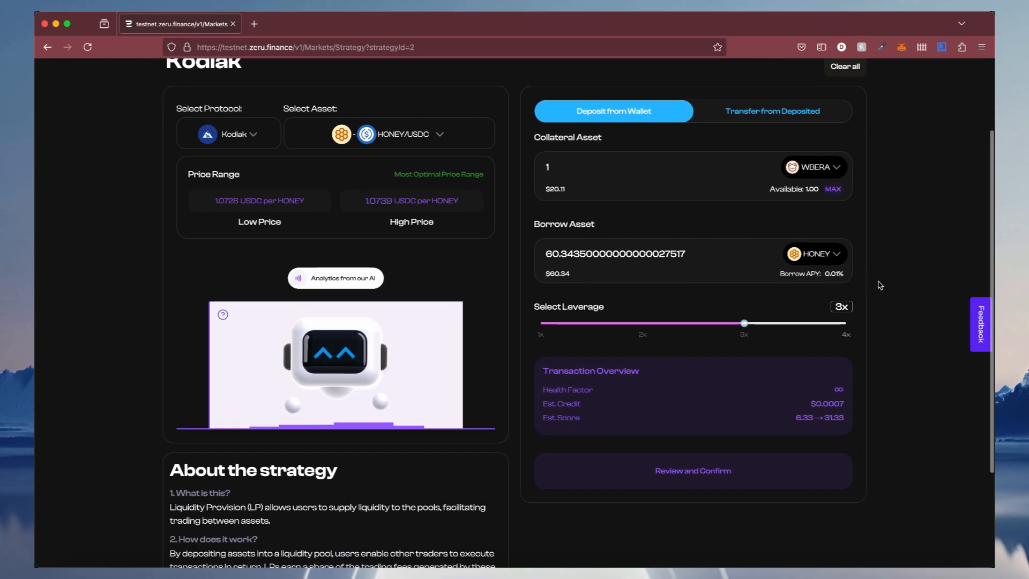
scroll(879, 284, "down", 1)
scroll(446, 241, "up", 2)
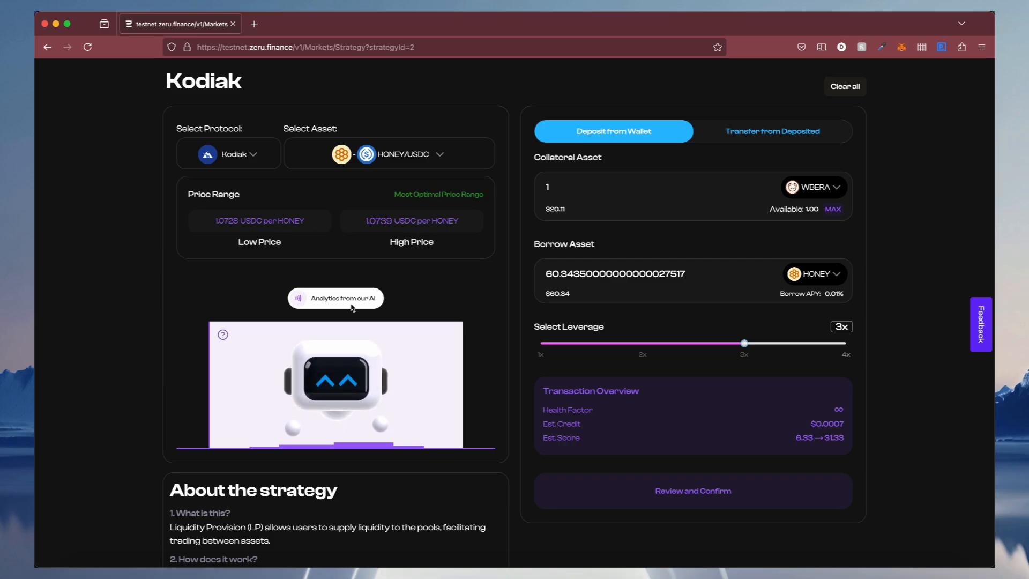
scroll(323, 390, "down", 5)
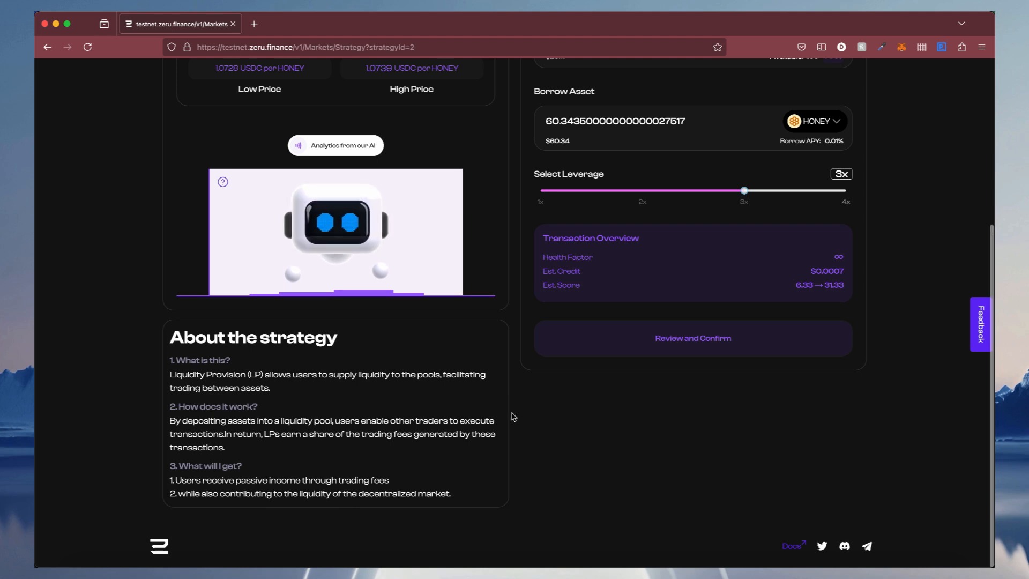
scroll(513, 417, "up", 4)
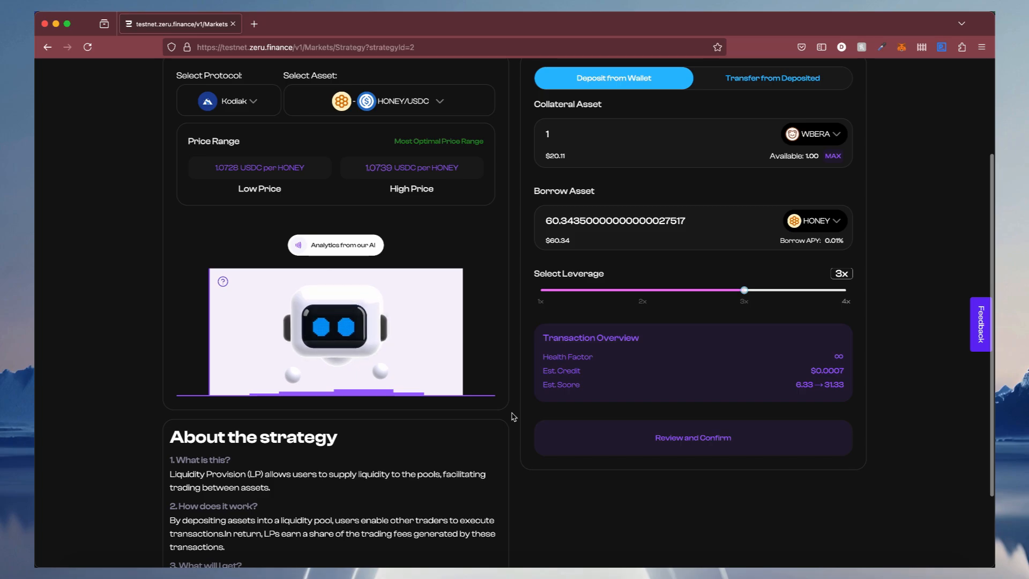
scroll(513, 417, "up", 5)
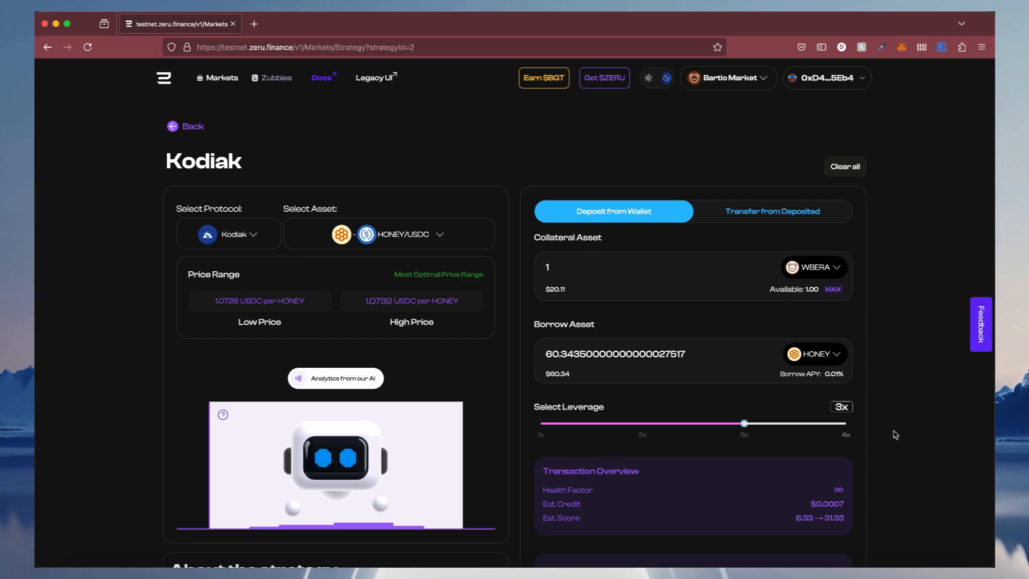
scroll(894, 432, "down", 3)
scroll(894, 434, "up", 1)
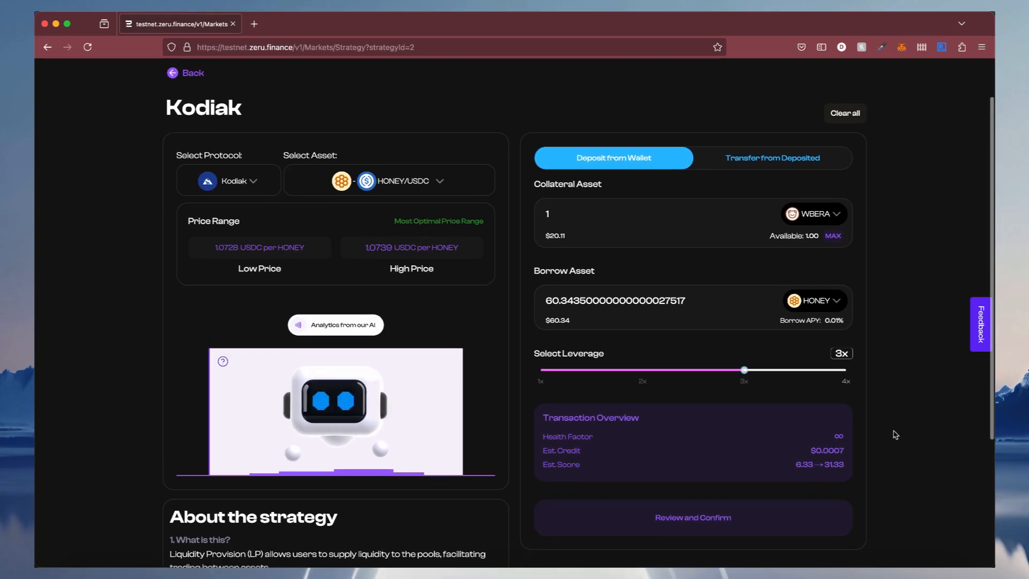
scroll(894, 432, "down", 2)
scroll(893, 432, "up", 2)
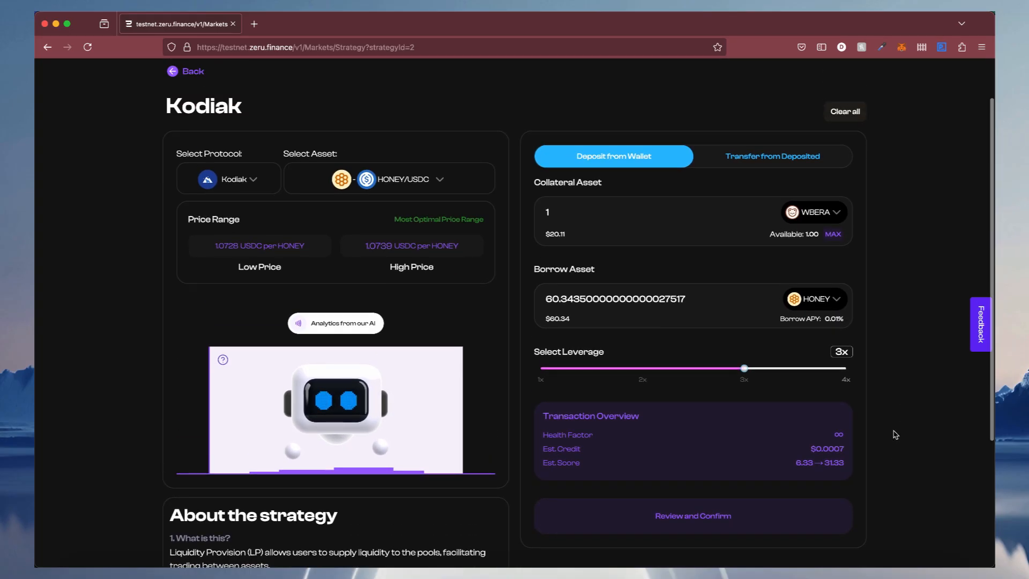
Review the HONEY/USDC position and submit it to the MetaMask wallet for approval
left_click(691, 517)
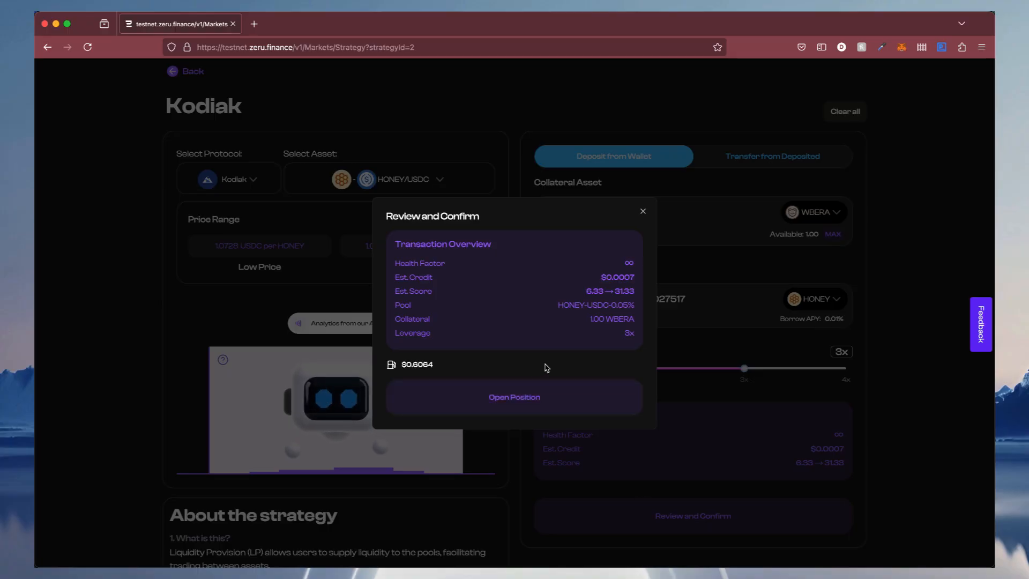
left_click(516, 399)
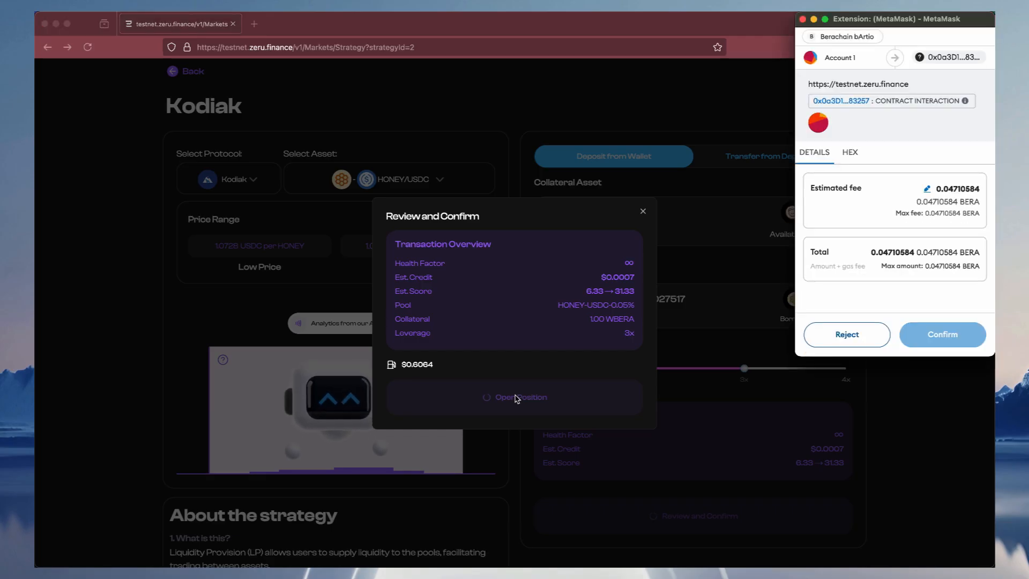
Save an advanced gas fee with max base fee and priority fee of 10.421168476 GWEI, and confirm the wallet transaction
left_click(929, 190)
mouse_move(968, 212)
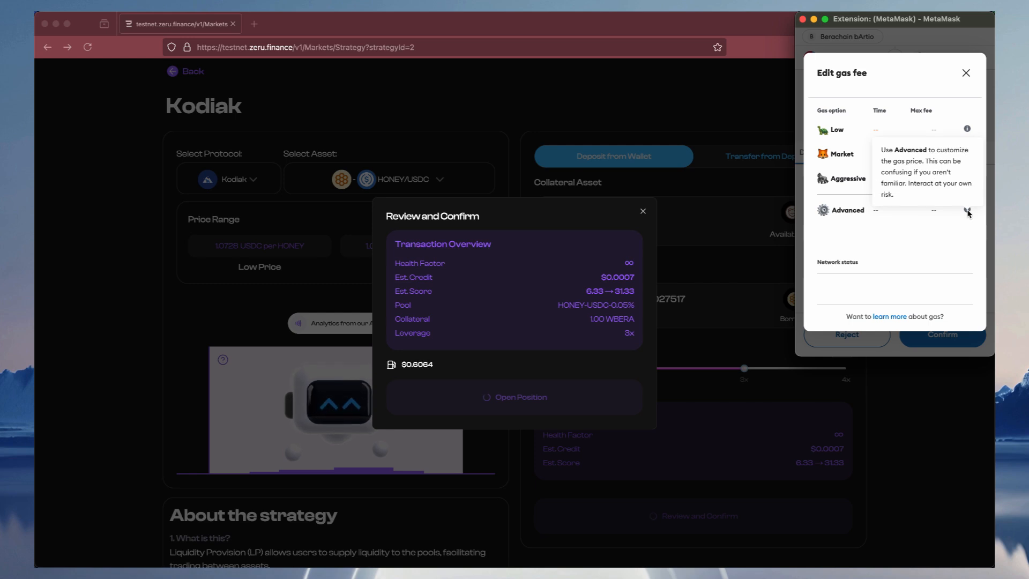
left_click(856, 211)
left_click(827, 129)
key("BackSpace")
type("10")
left_click(825, 183)
key("BackSpace")
type("10")
left_click(907, 317)
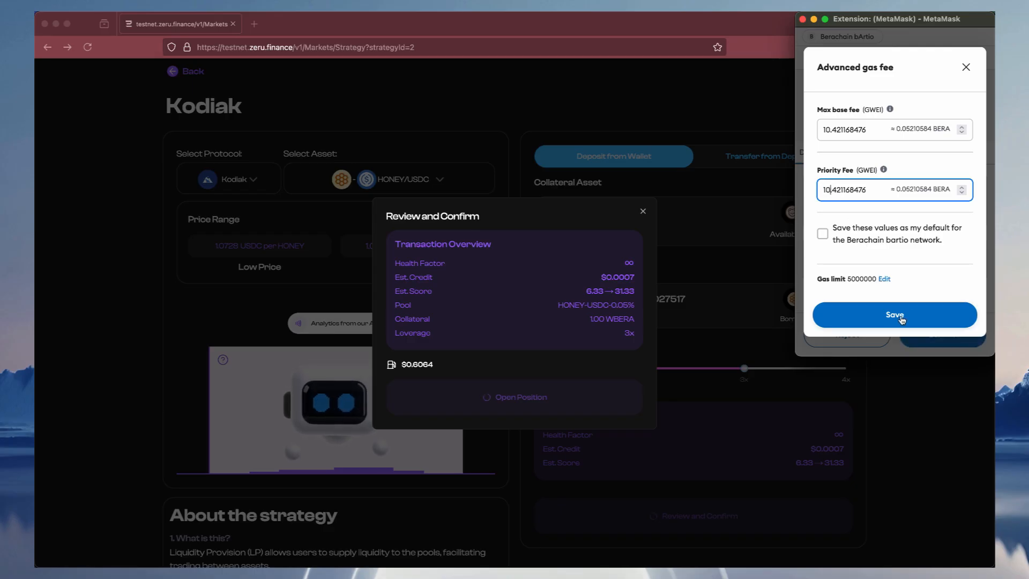
left_click(943, 335)
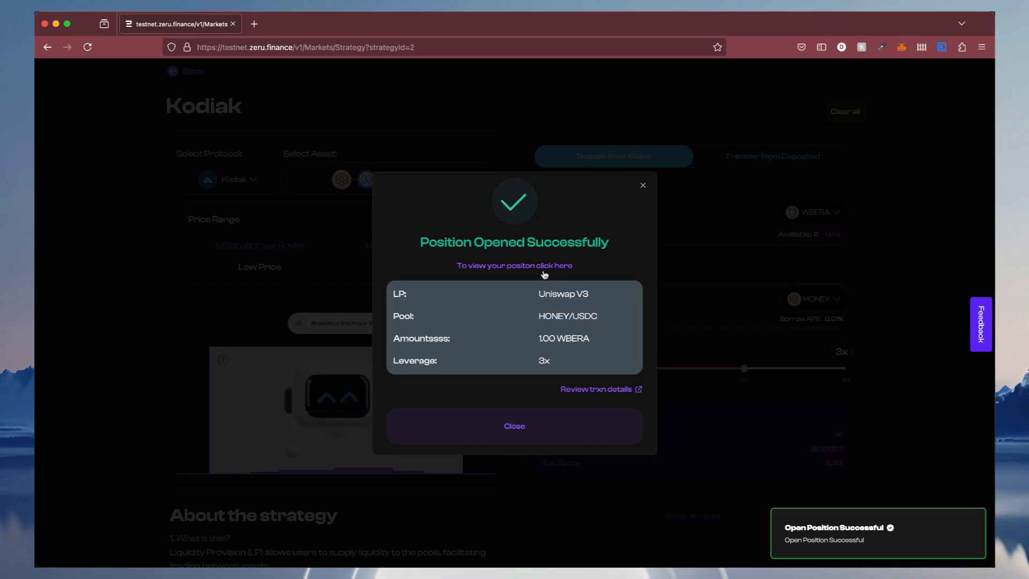
left_click(527, 417)
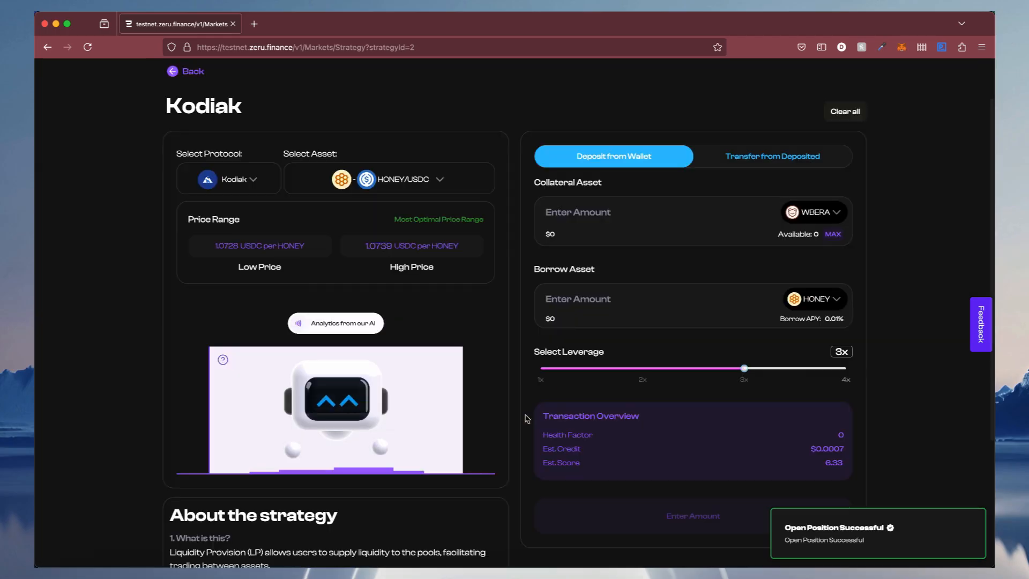
Return to the markets overview and open the details of the Kodiak position under Liquidity Provision
scroll(526, 347, "up", 1)
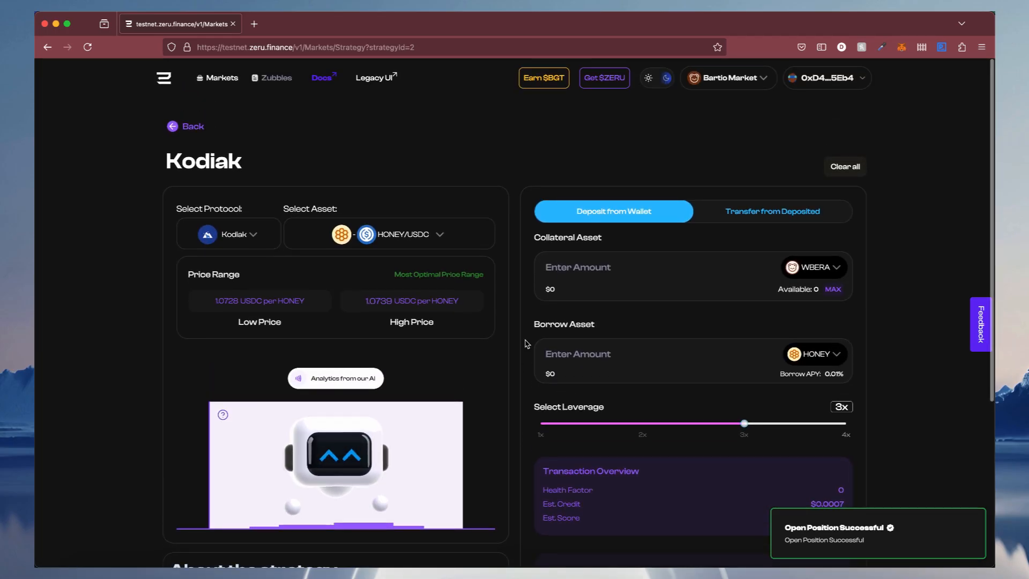
left_click(192, 126)
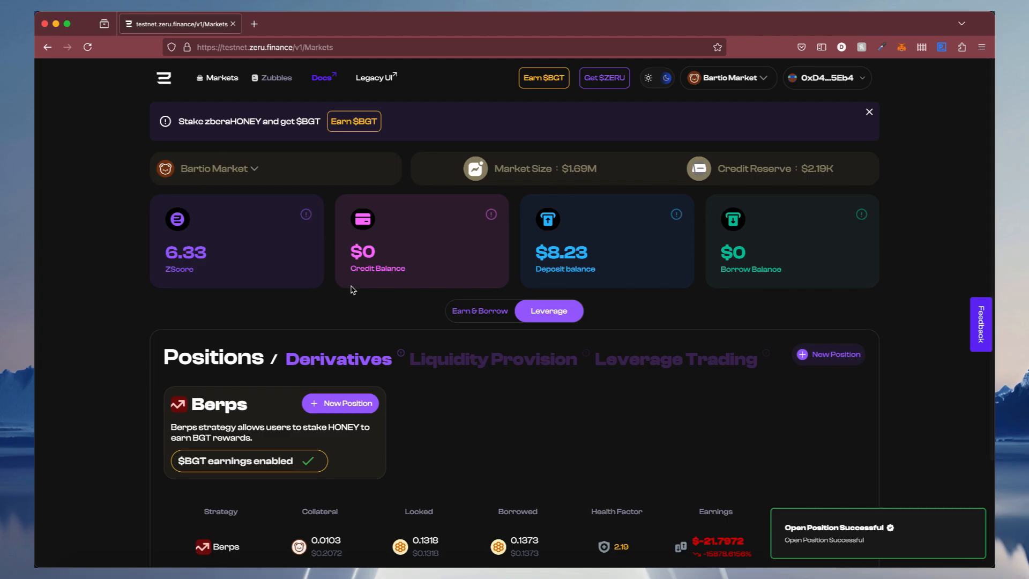
left_click(485, 362)
scroll(546, 425, "down", 1)
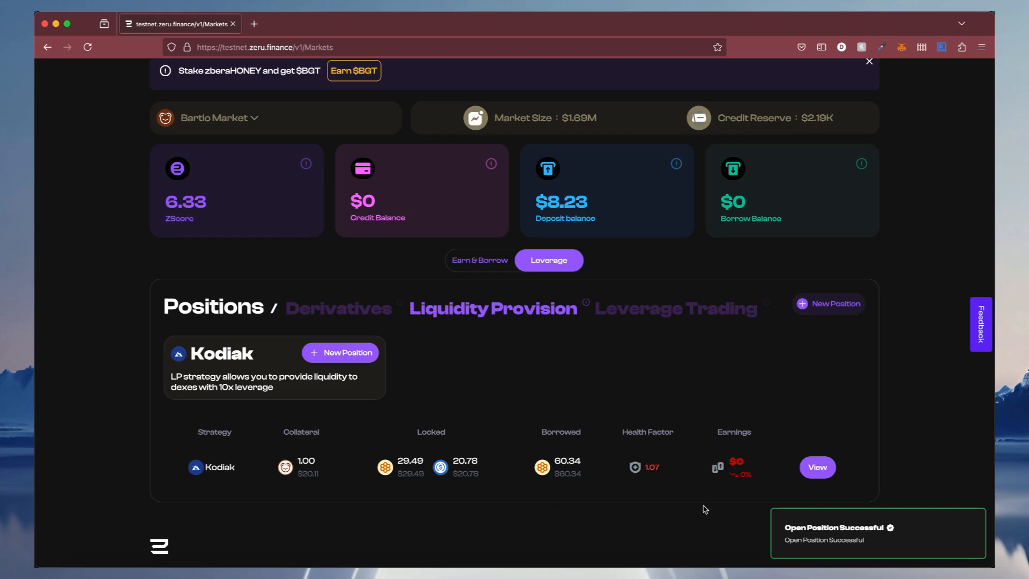
left_click(814, 471)
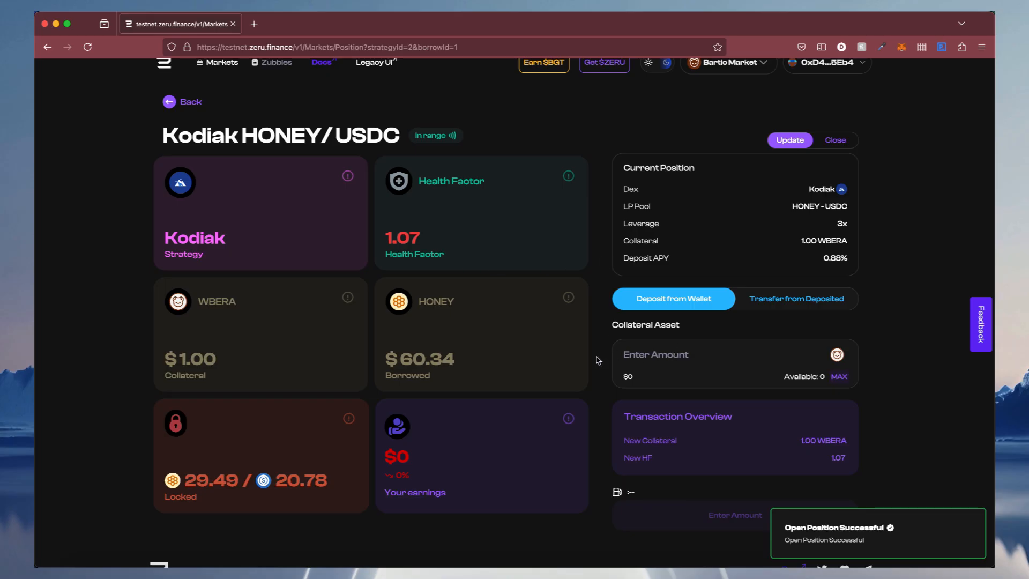
Examine the position's health factor, collateral, debt and earnings, and the option to add collateral from deposited assets
scroll(594, 356, "down", 1)
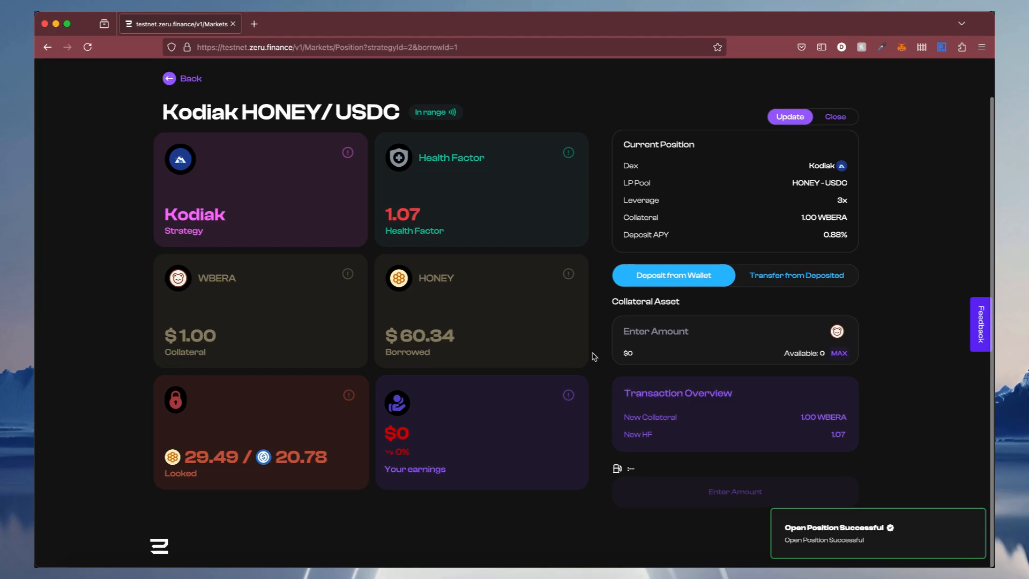
scroll(593, 356, "up", 2)
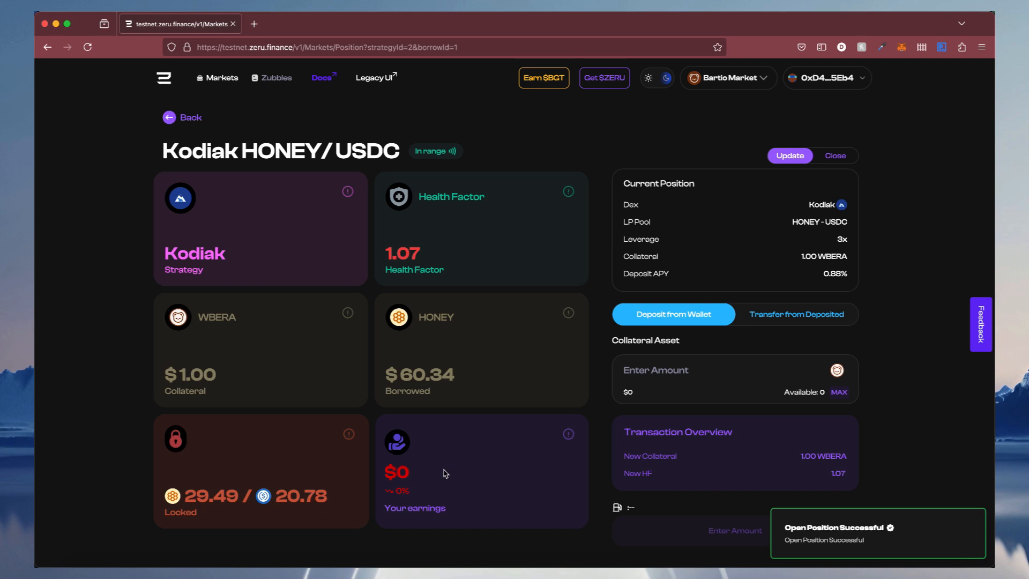
left_click(804, 316)
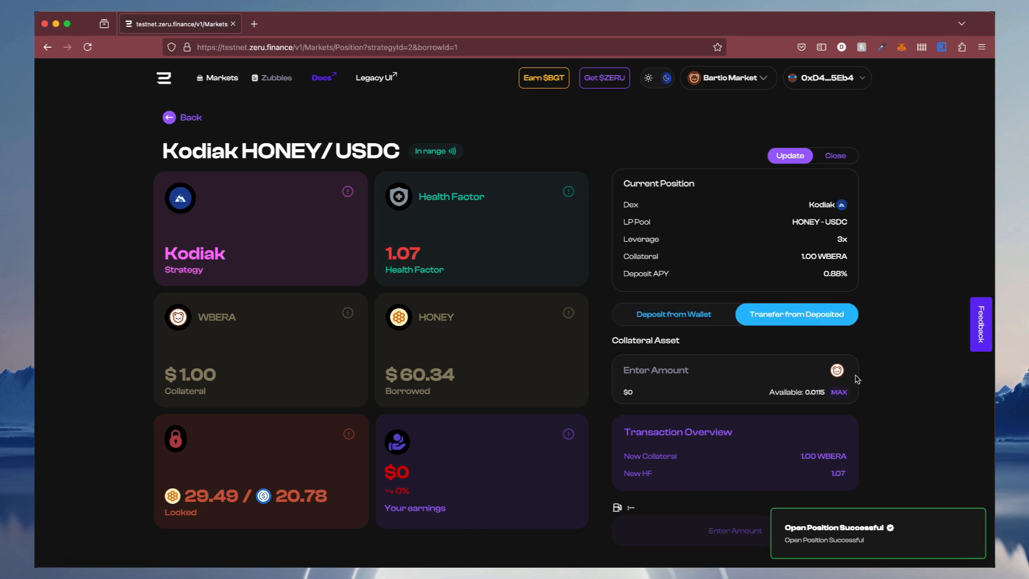
scroll(858, 380, "down", 2)
scroll(859, 380, "up", 2)
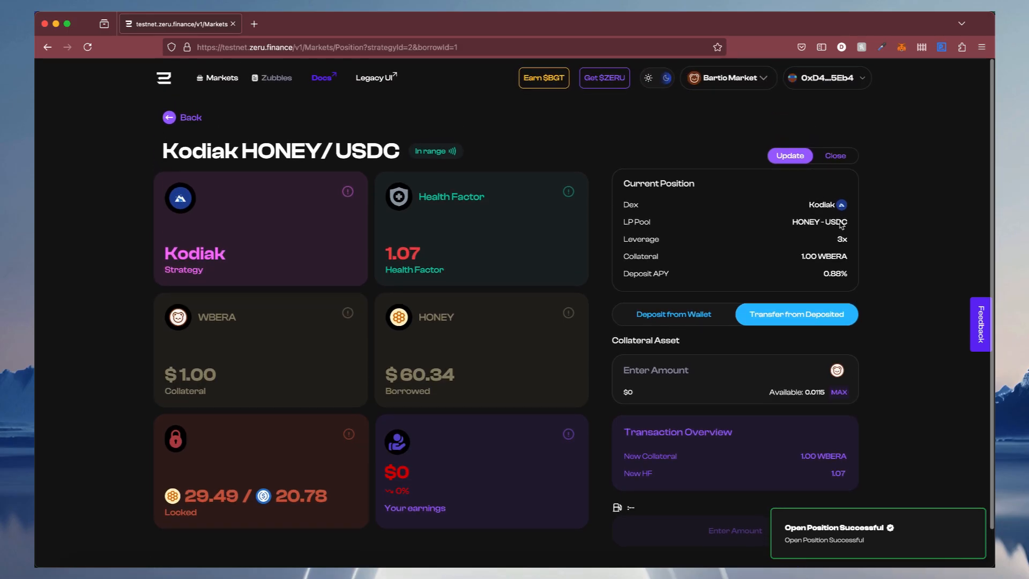
Review the closing summary of the Kodiak HONEY/USDC position and dismiss it without closing the position
left_click(835, 157)
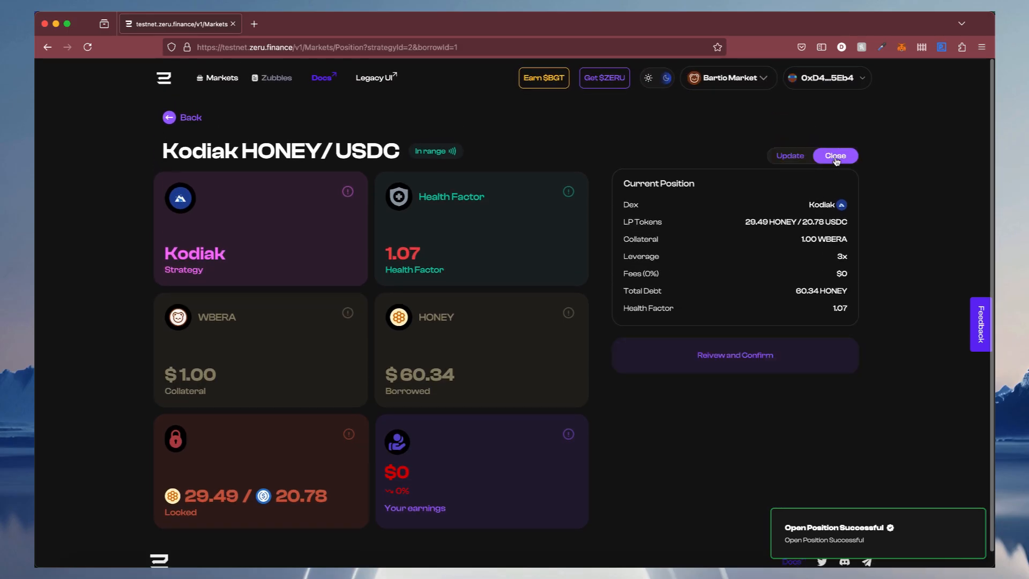
left_click(738, 356)
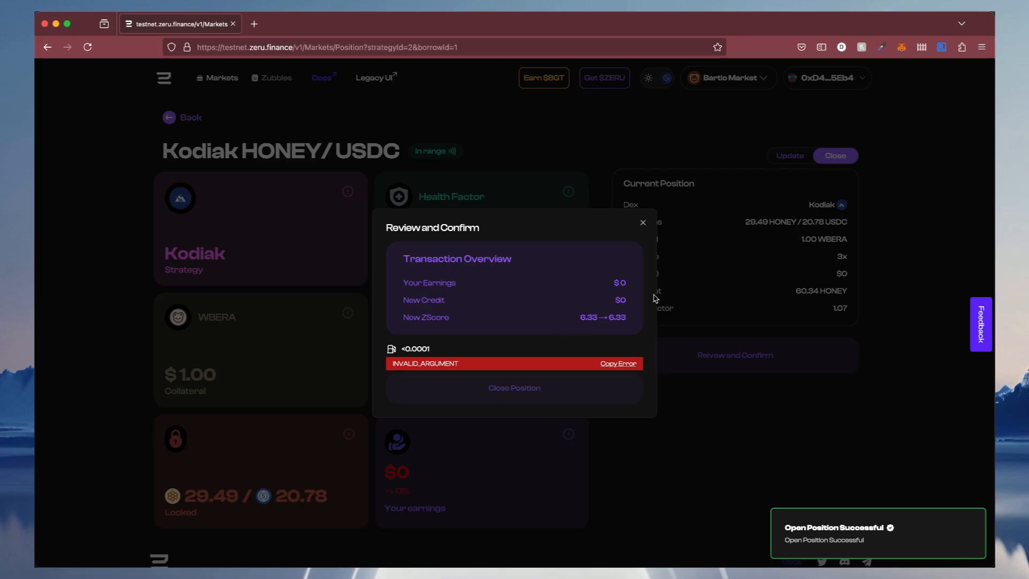
left_click(643, 222)
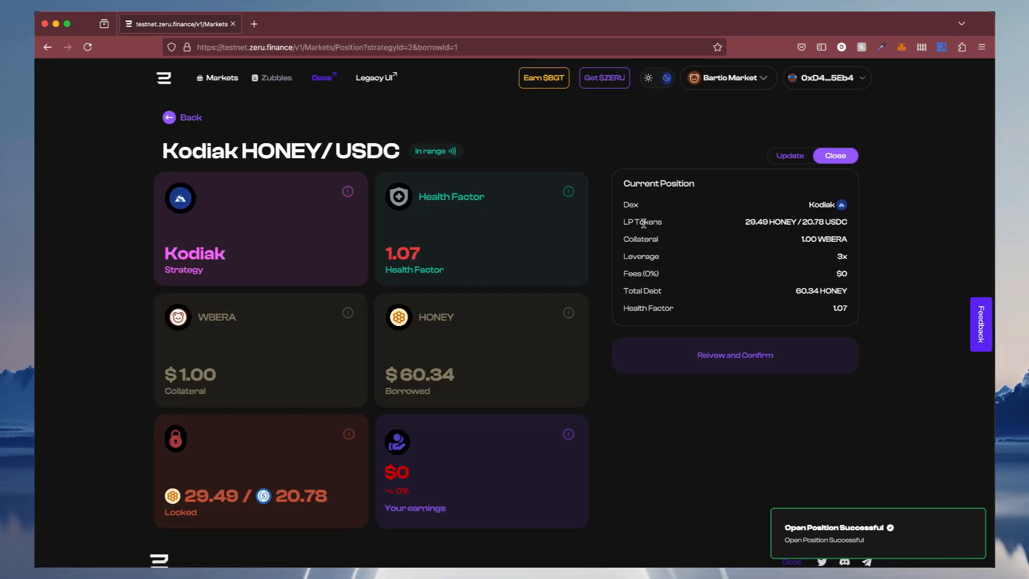
scroll(605, 246, "down", 1)
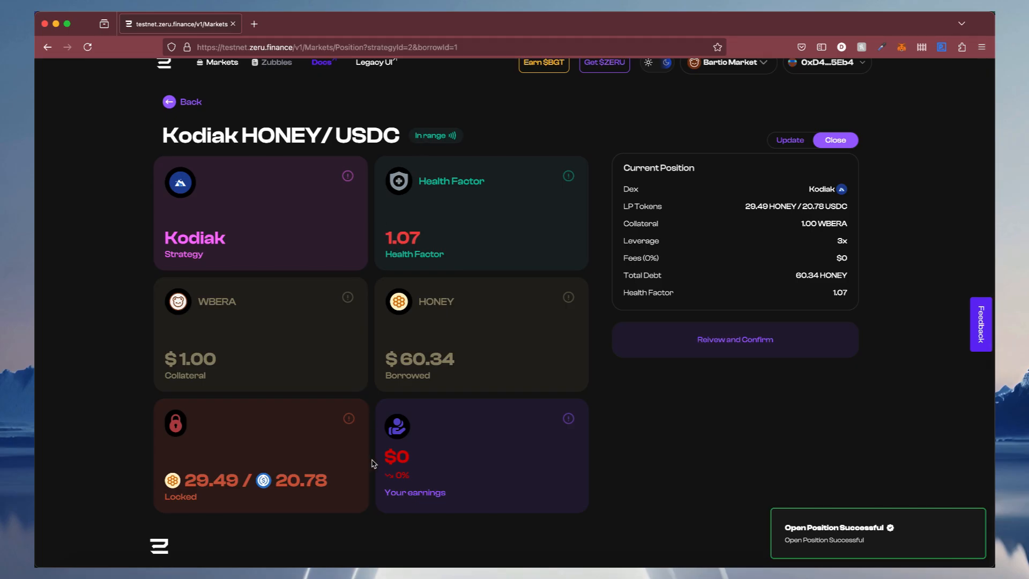
scroll(373, 464, "up", 1)
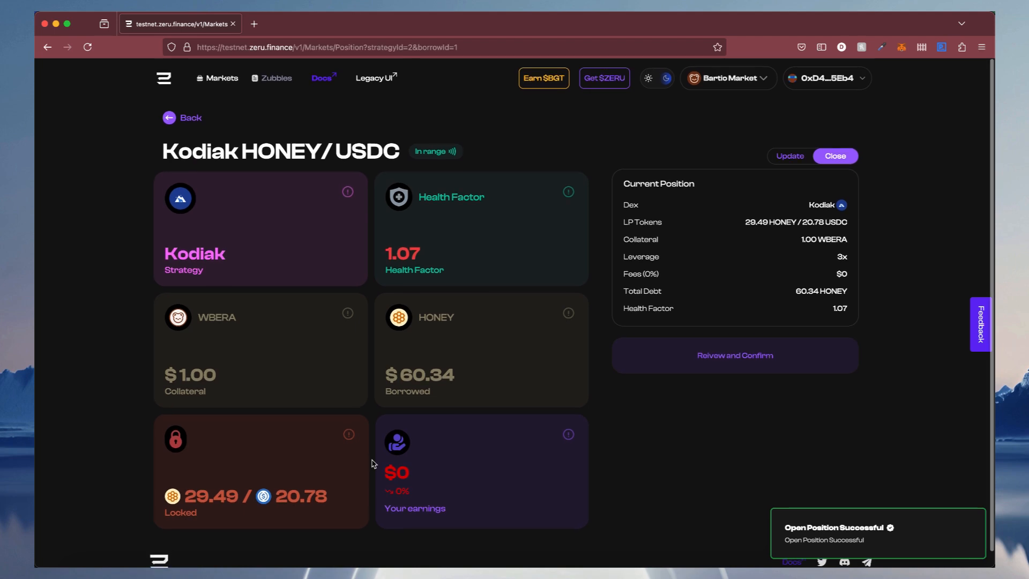